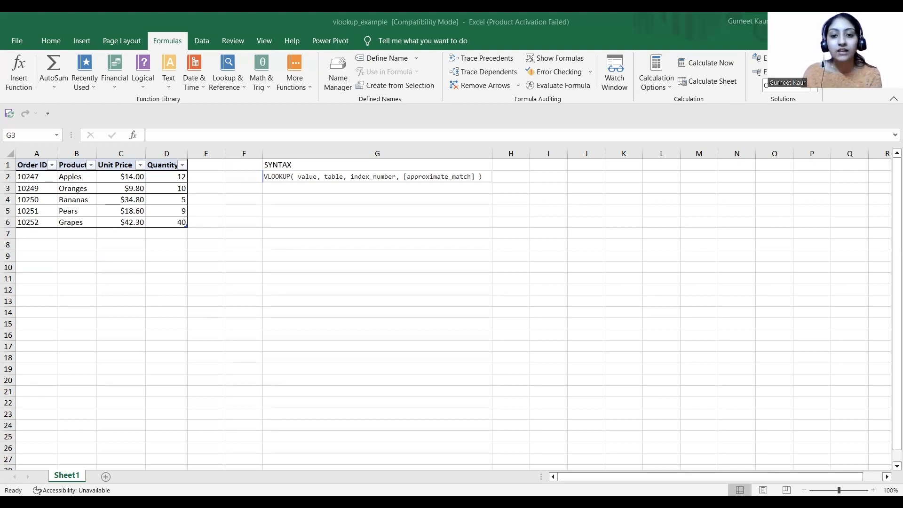
click(284, 187)
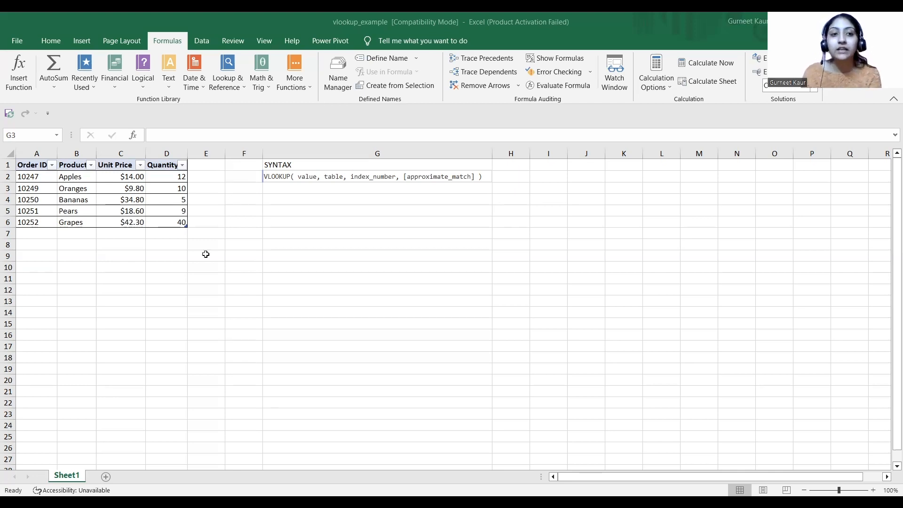
click(48, 178)
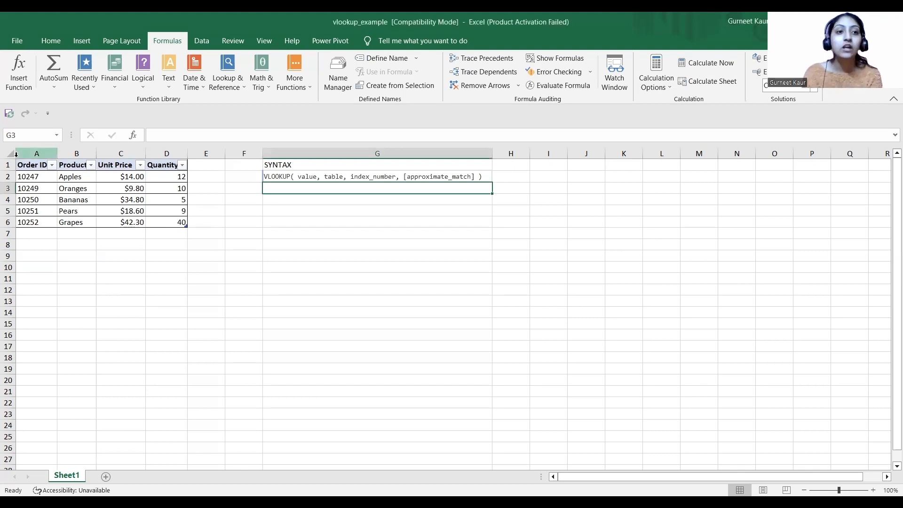
click(38, 154)
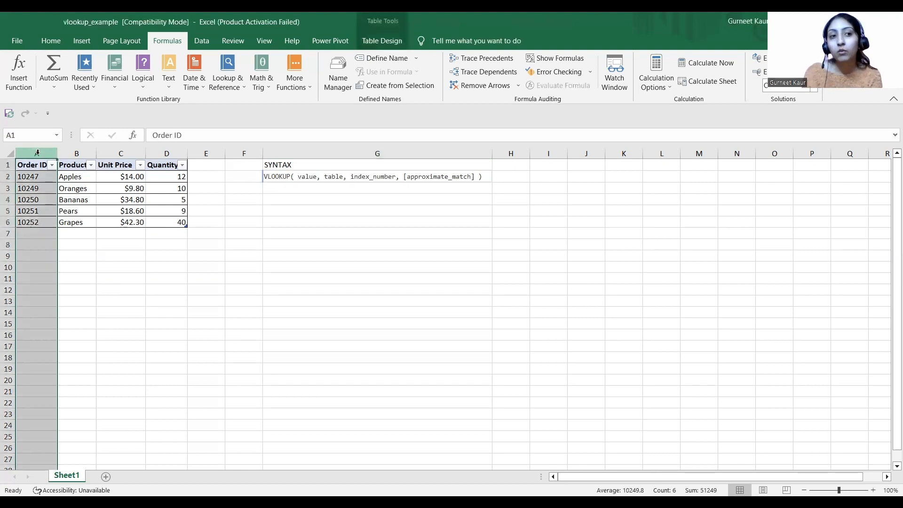
click(40, 256)
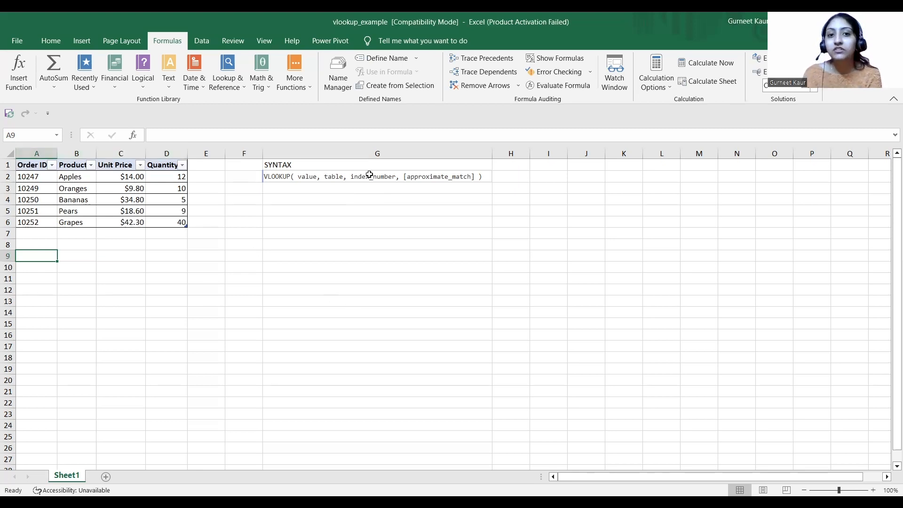
click(369, 175)
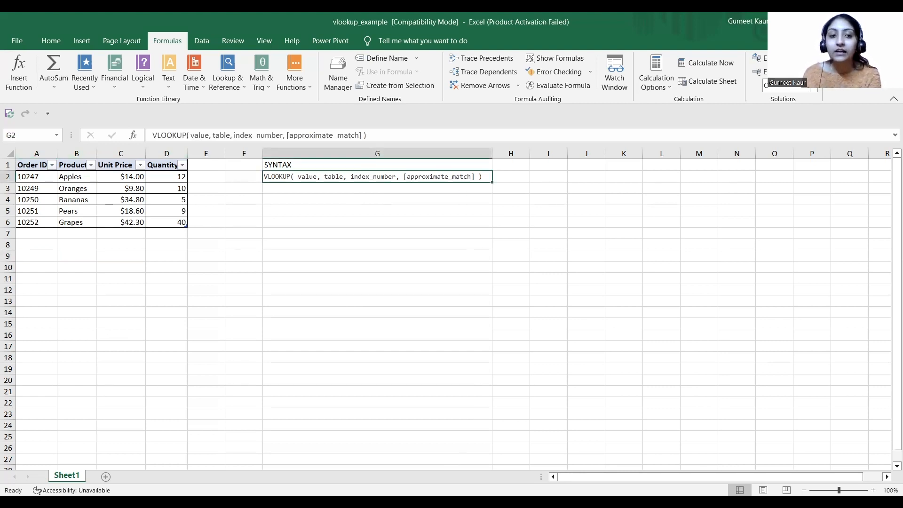
key(alt+Tab)
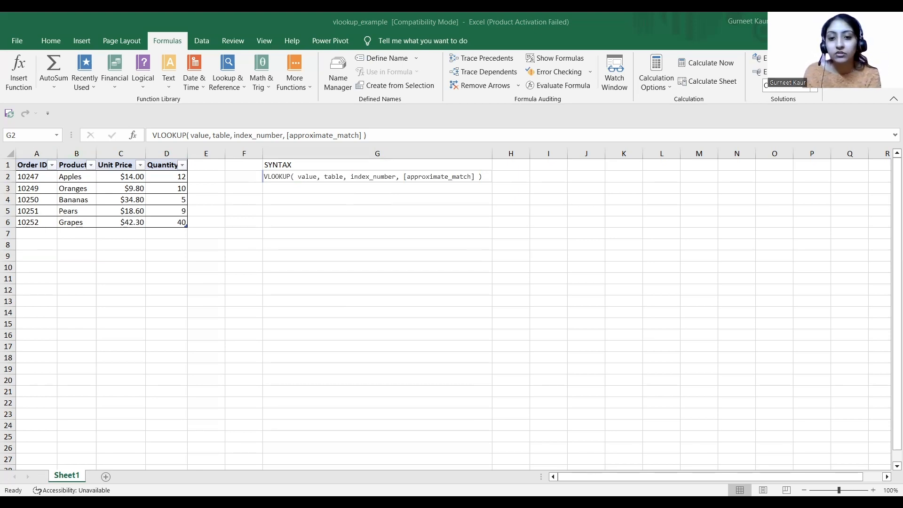
click(449, 180)
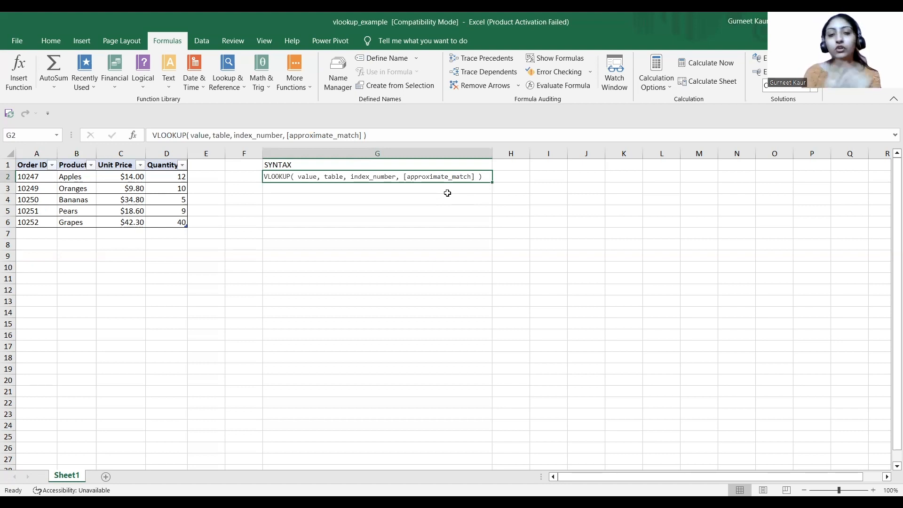
- Insert a VLOOKUP function in cell F2 with the order ID from the Oranges row as the lookup value
click(236, 165)
click(236, 176)
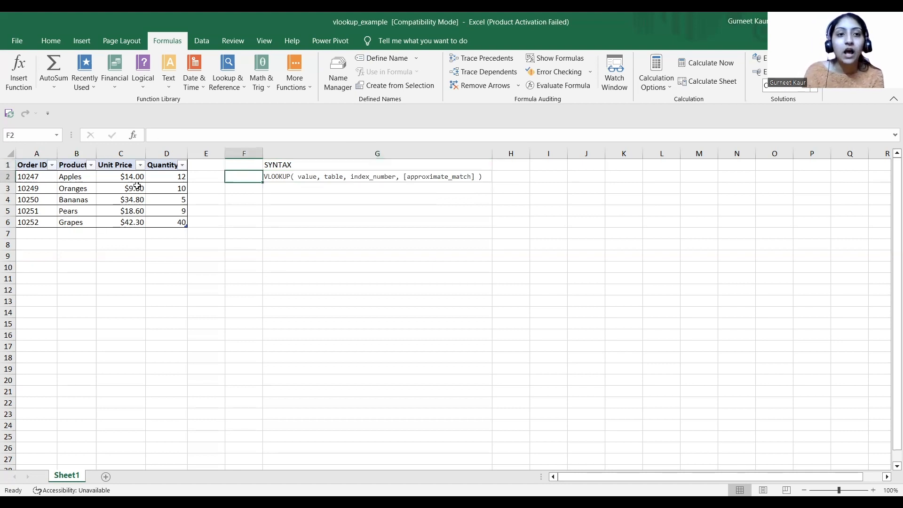
click(19, 70)
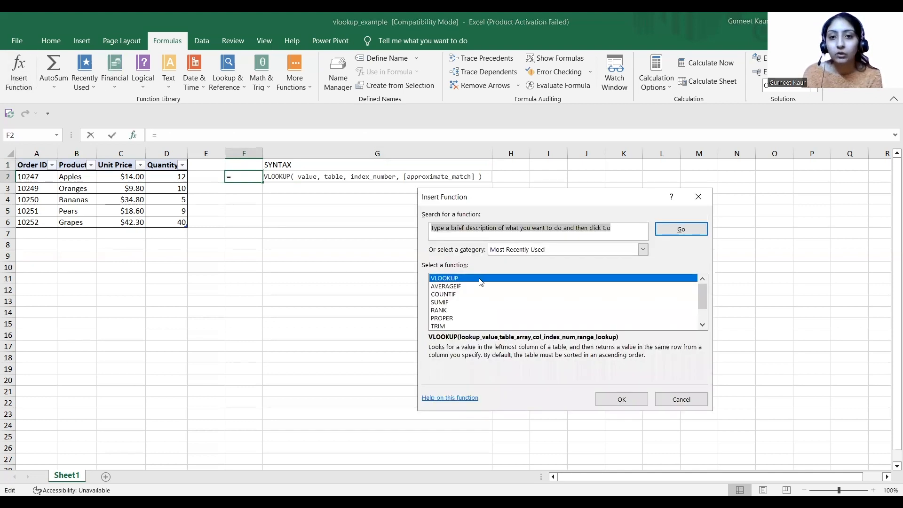
click(482, 279)
key(Return)
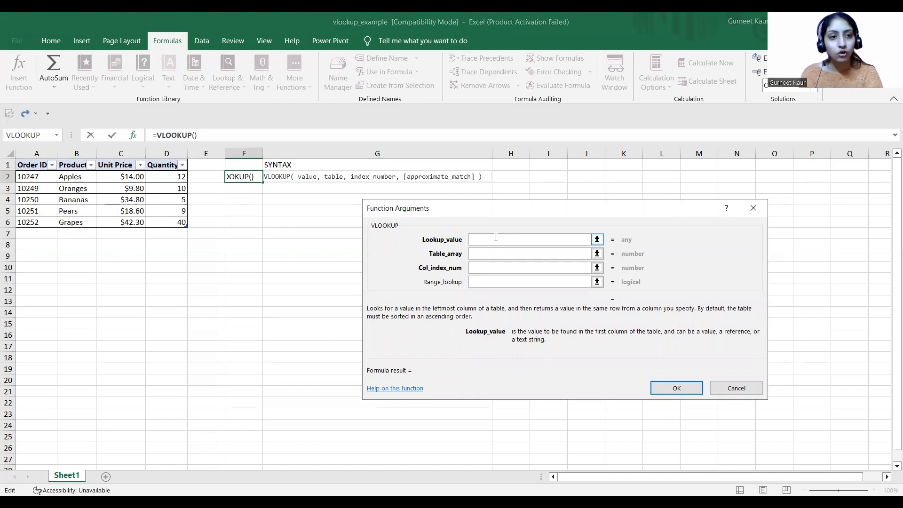
text(10)
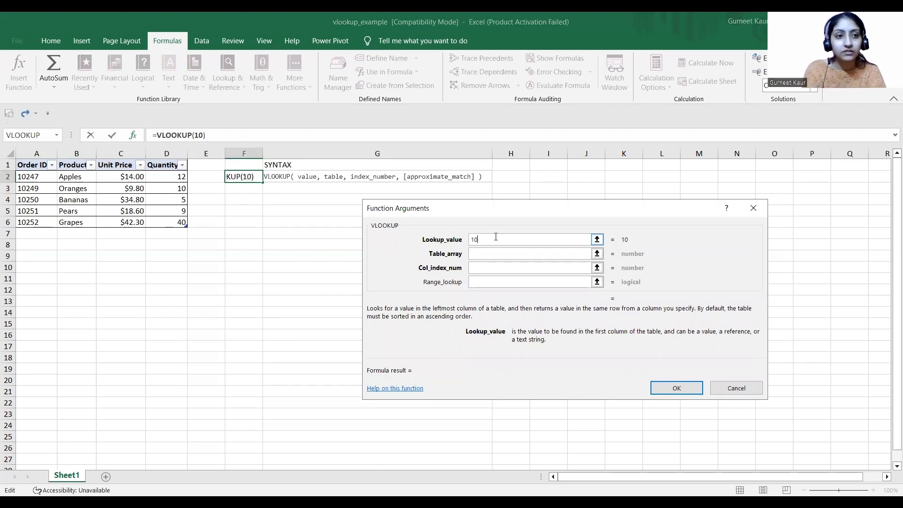
text(249)
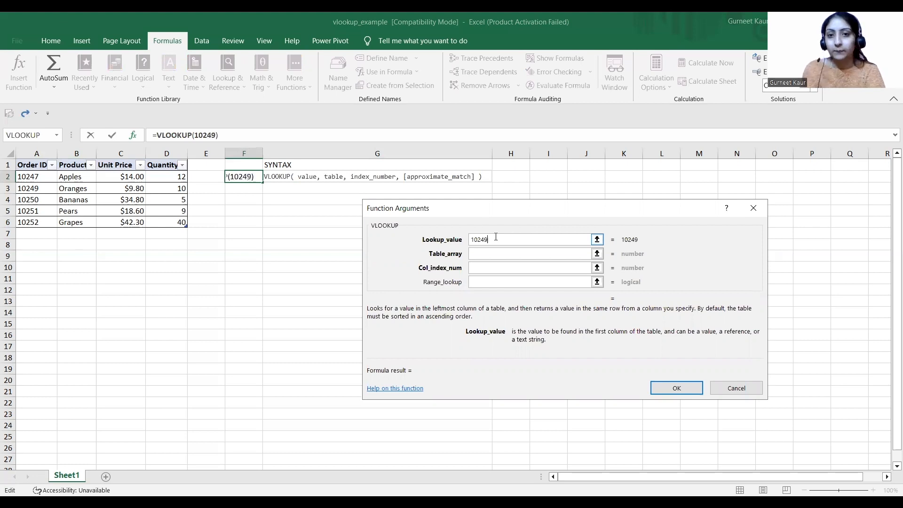
- Set the table array of the VLOOKUP in F2 to the absolute range $A$1:$D$6
click(497, 256)
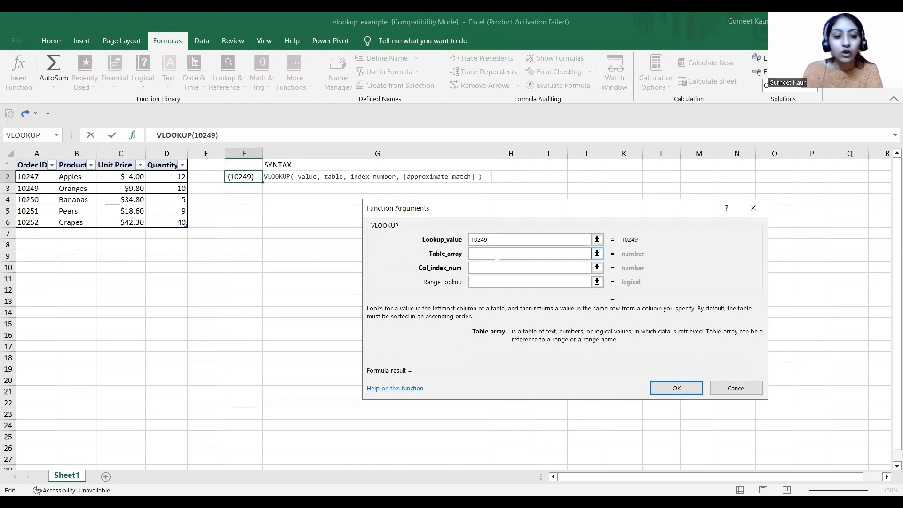
text($)
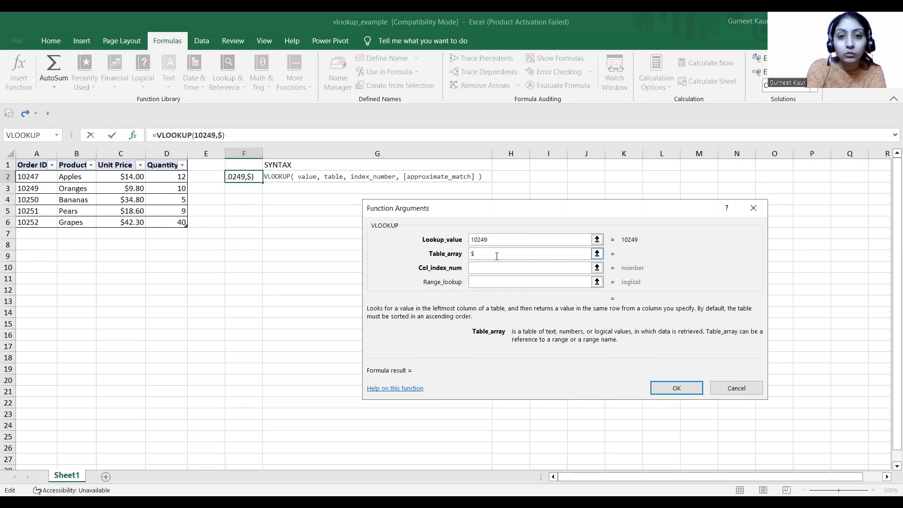
text(A)
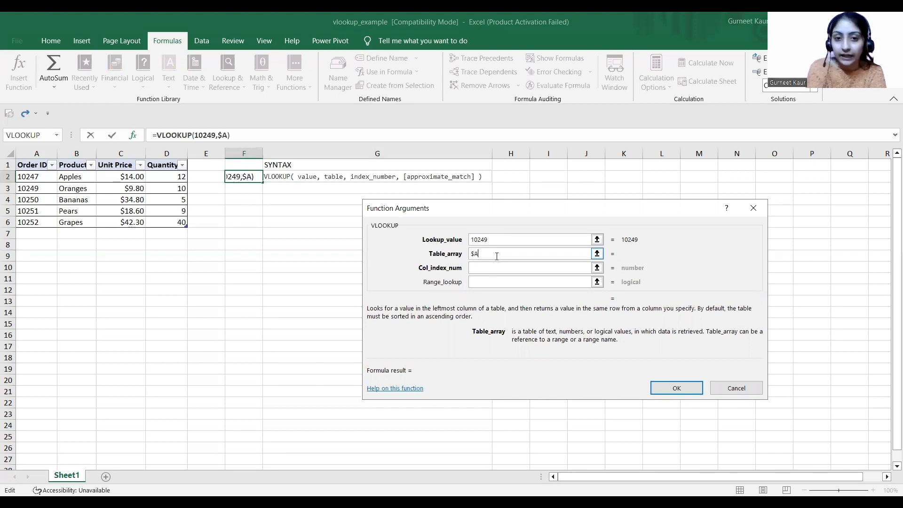
text($1)
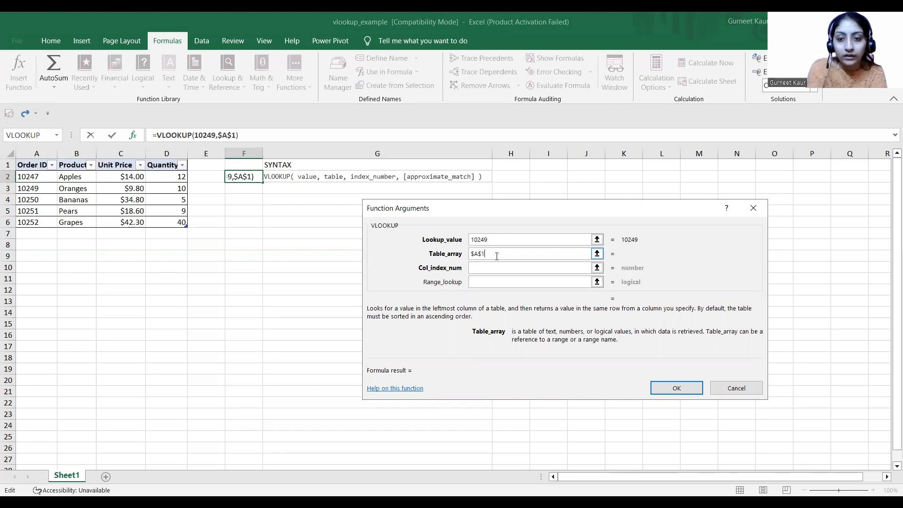
text(:)
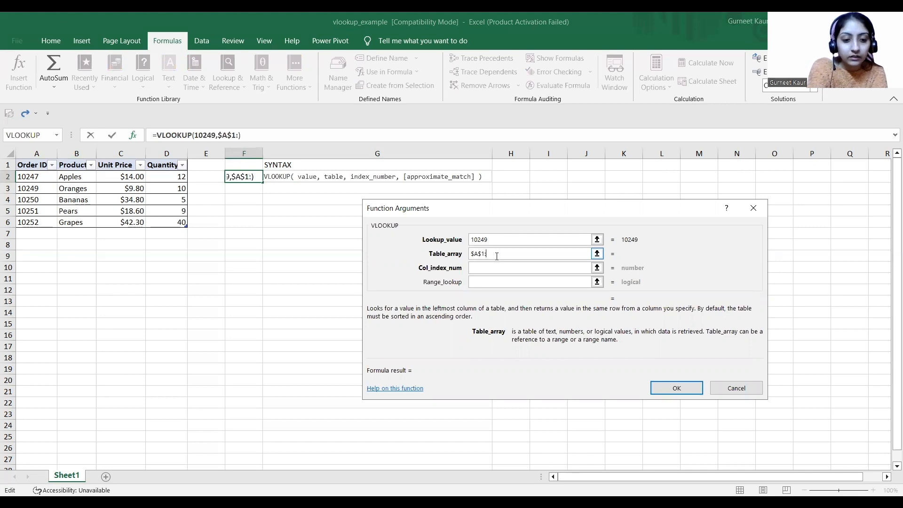
text($D)
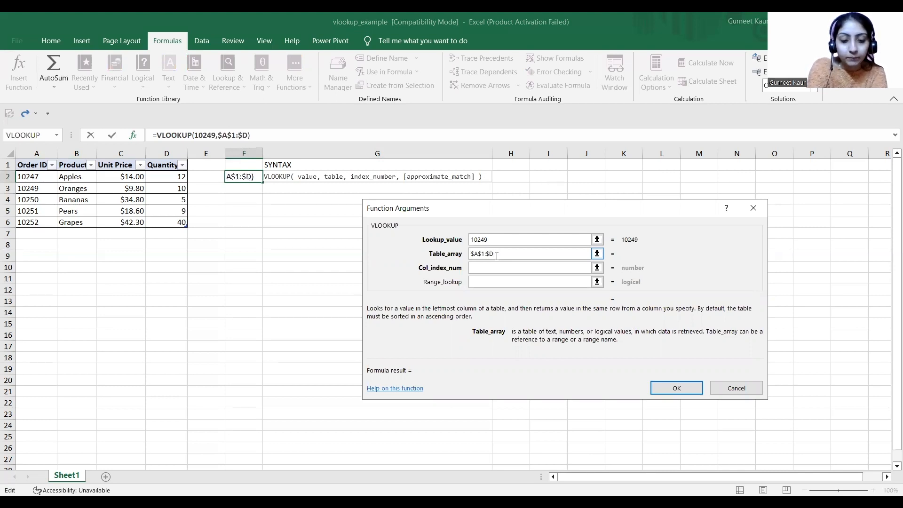
text($6)
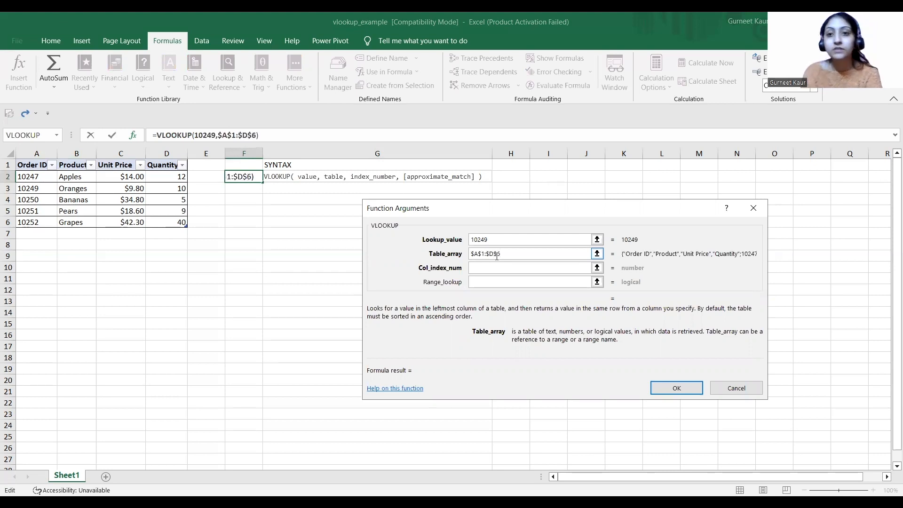
- Set the column index to 3 and the range lookup to FALSE, and complete the VLOOKUP in F2
click(496, 267)
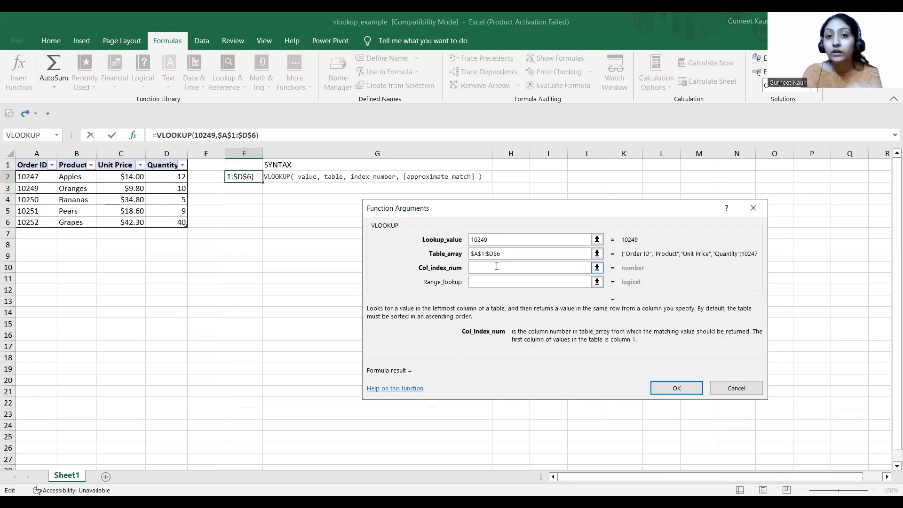
drag(489, 239, 472, 240)
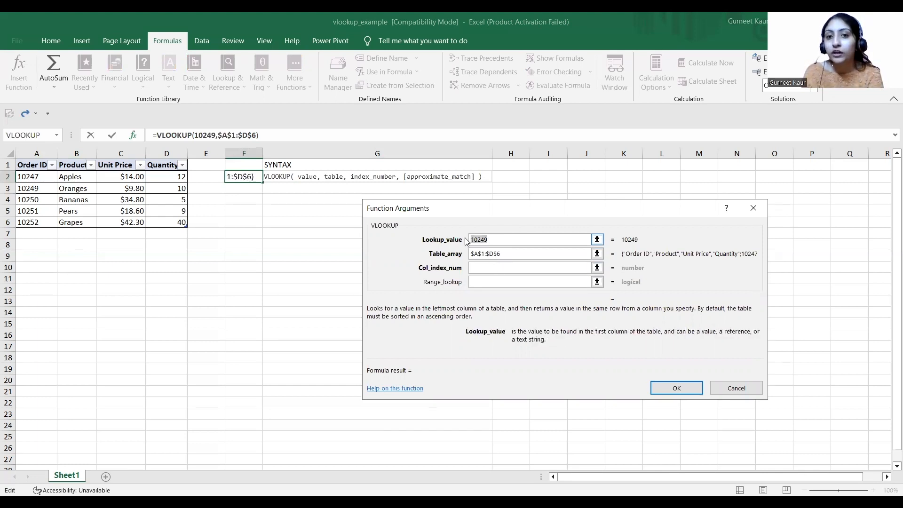
click(481, 266)
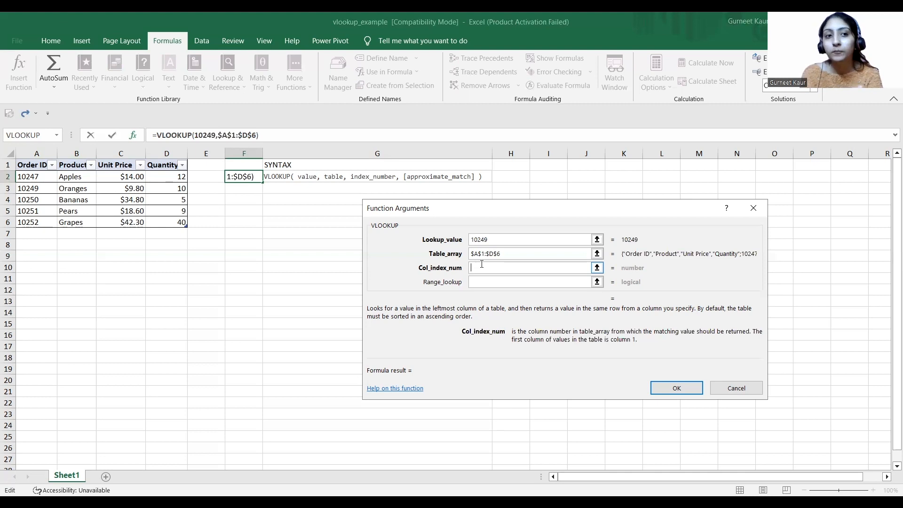
text(3)
click(481, 279)
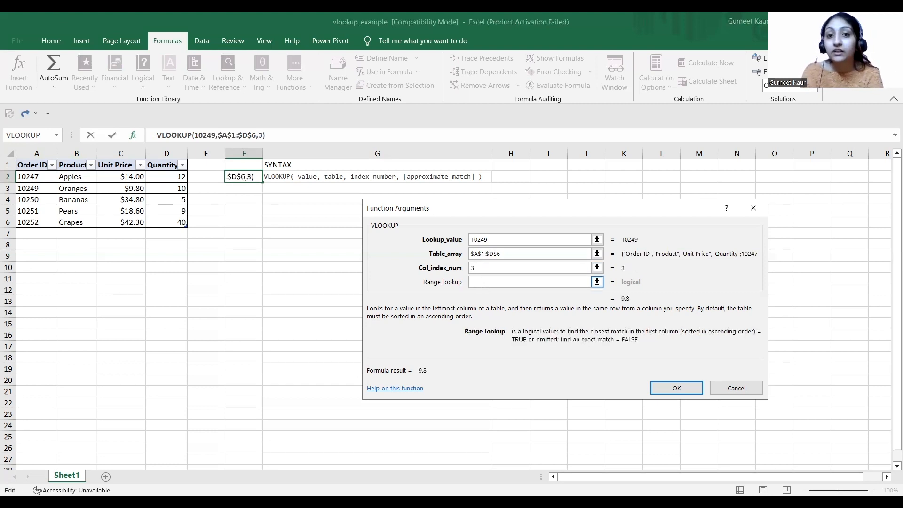
text(FALSE)
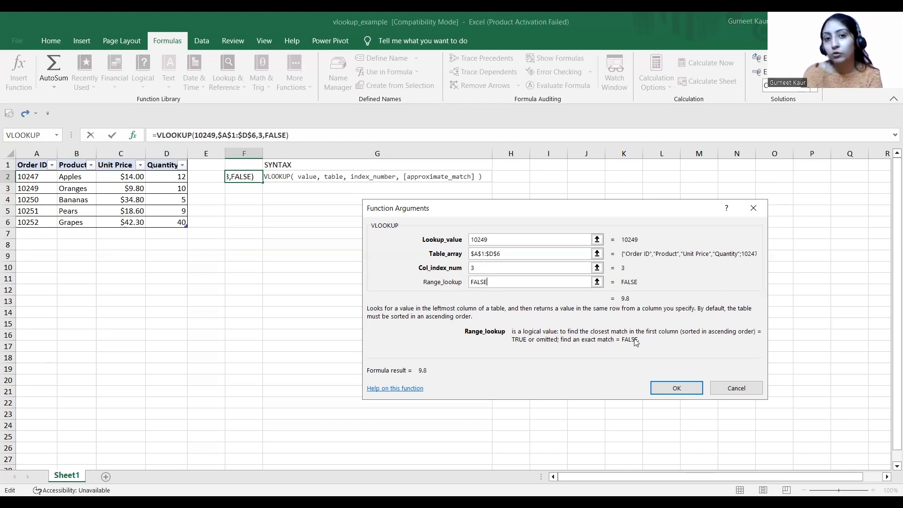
click(685, 388)
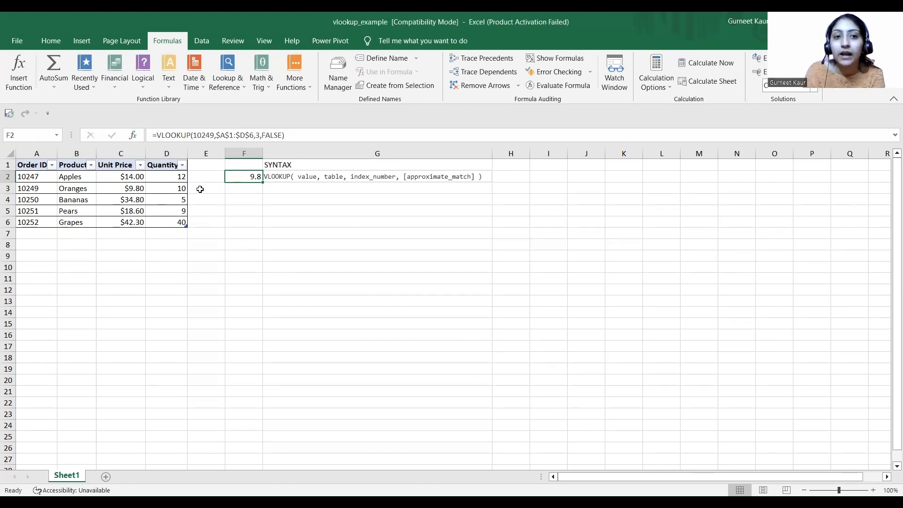
- Change the column index in F2's VLOOKUP formula to 2 so it returns the product name
click(278, 135)
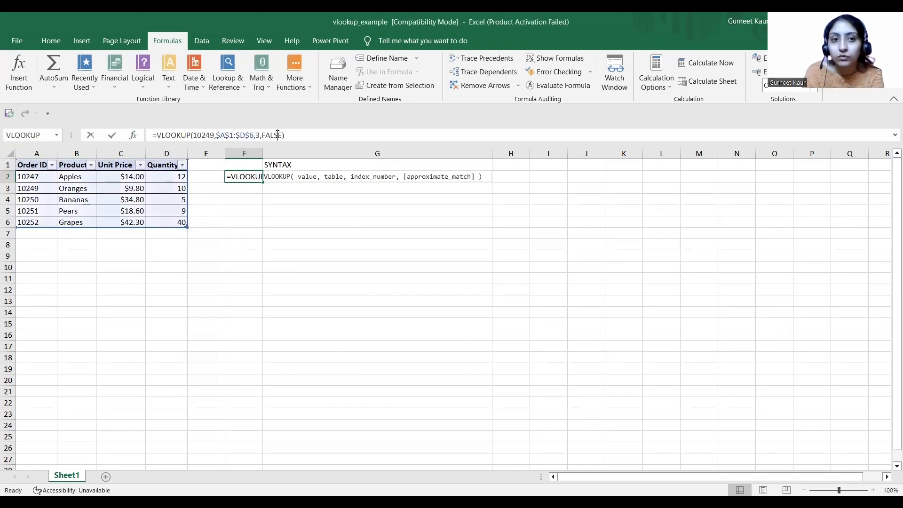
click(248, 177)
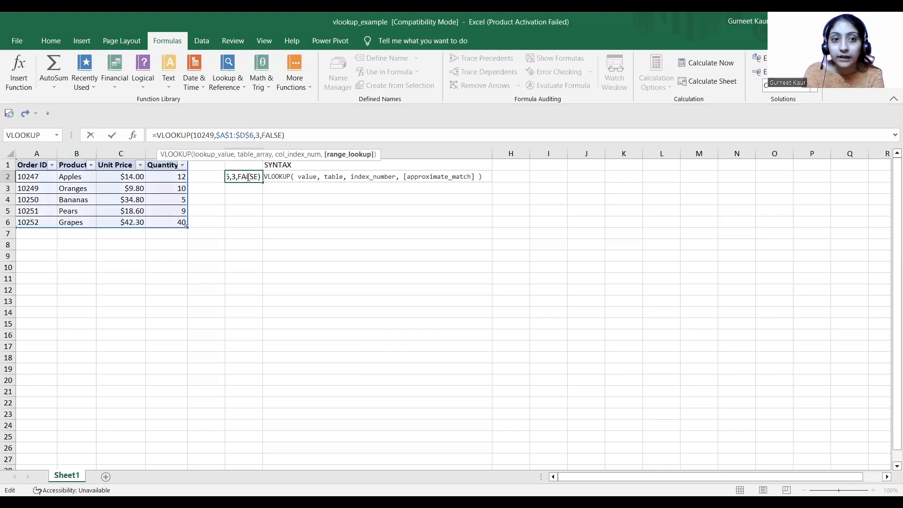
click(333, 177)
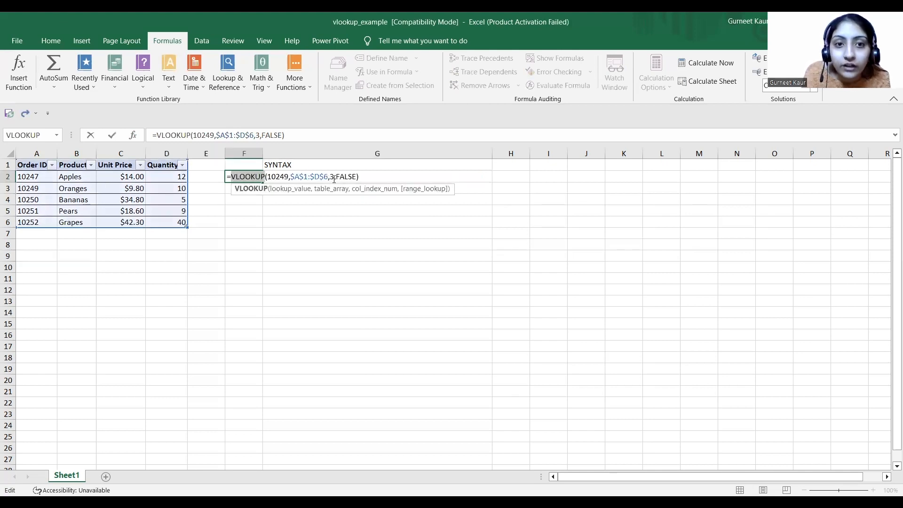
key(BackSpace)
text(2)
key(Return)
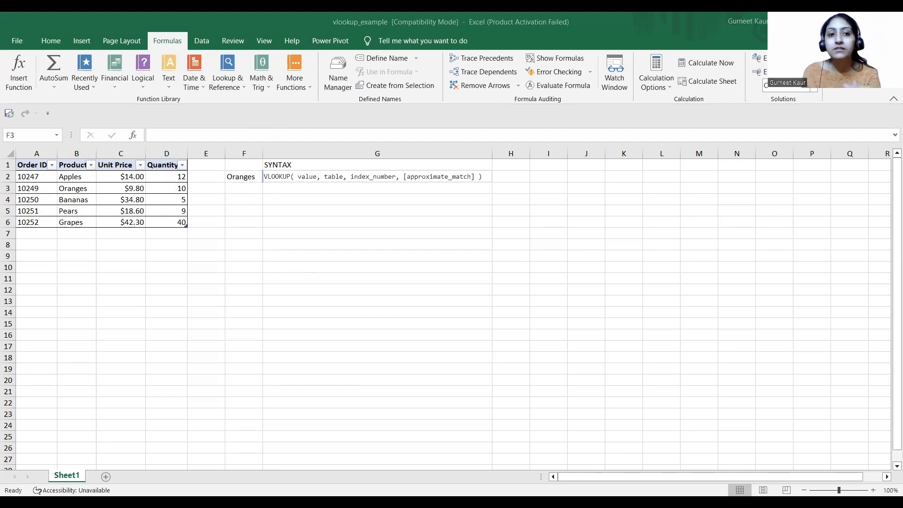
- Insert a VLOOKUP function in cell F3 with the order ID from the Pears row as the lookup value
click(237, 186)
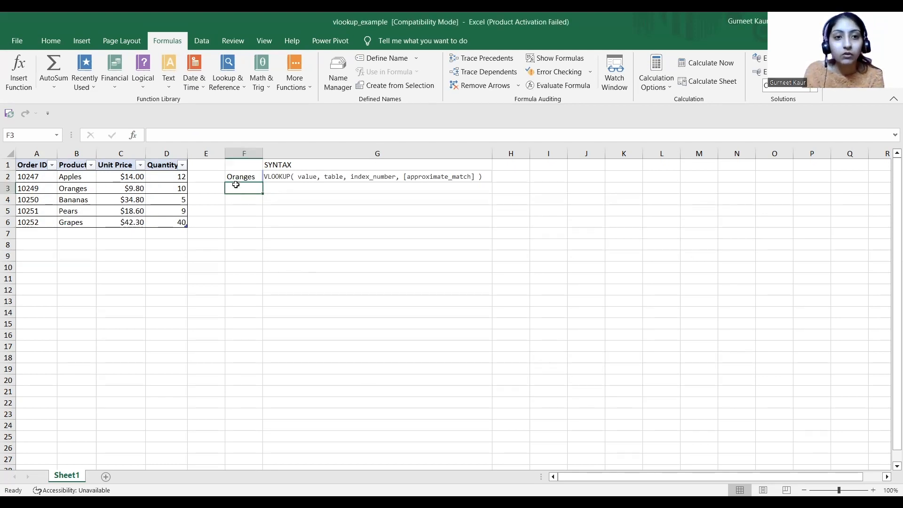
click(23, 65)
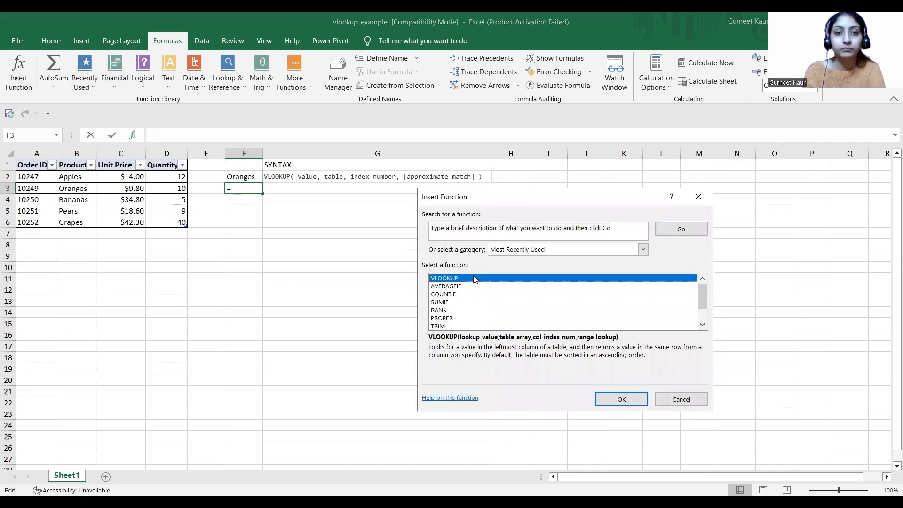
double_click(474, 278)
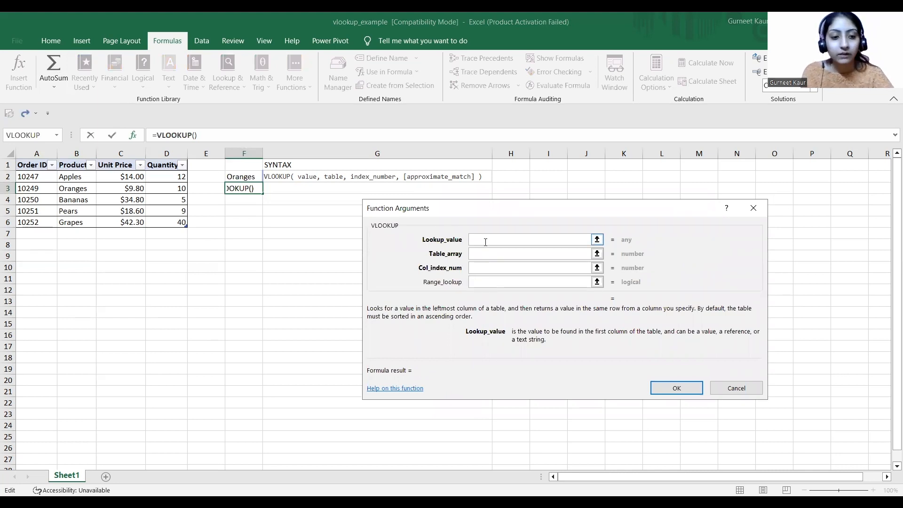
text(10)
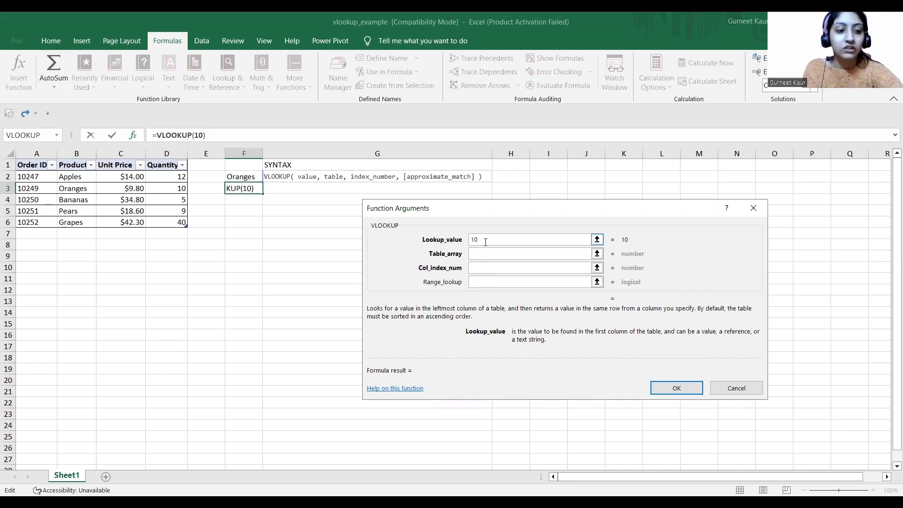
text(251)
- Set the table array of the VLOOKUP in F3 to the absolute range $A$1:$D$6
click(485, 252)
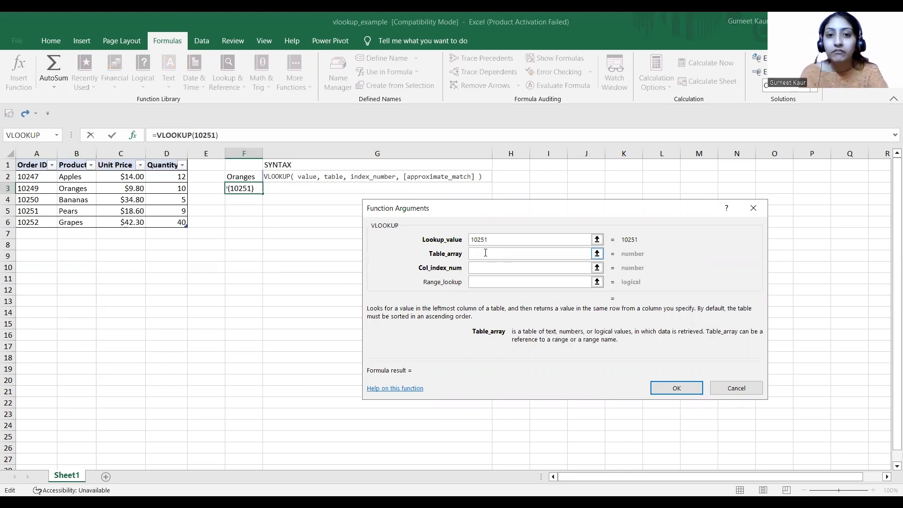
text($)
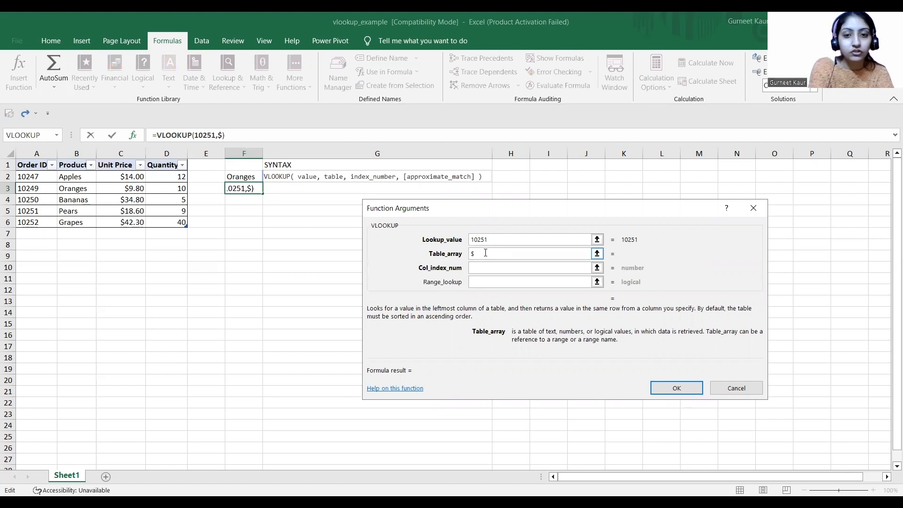
text(A$1:)
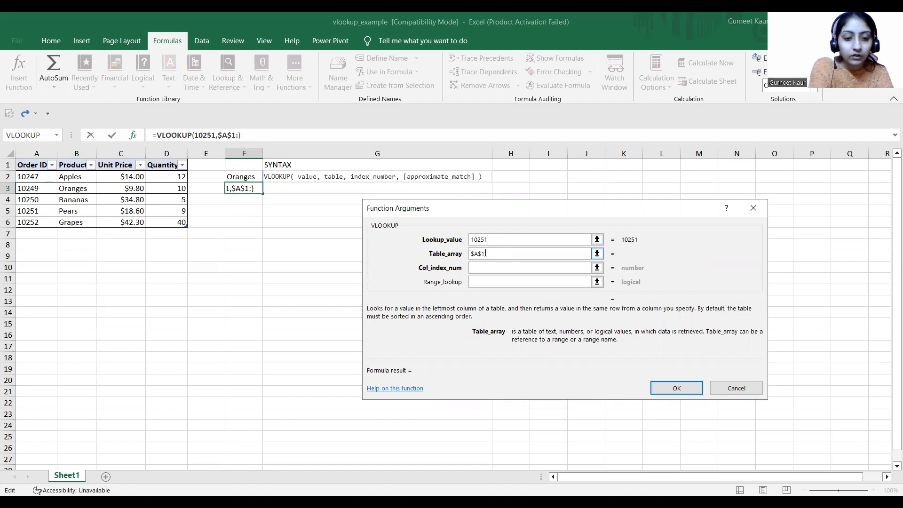
text($D)
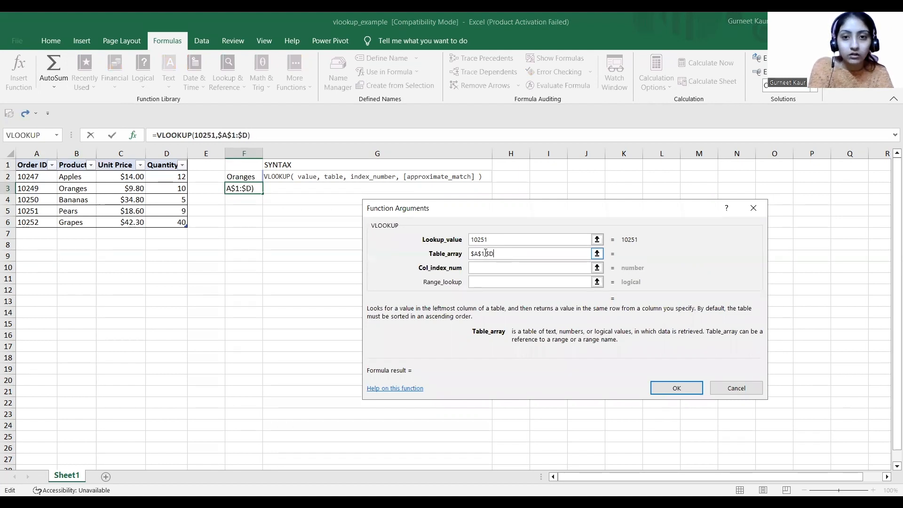
text($6)
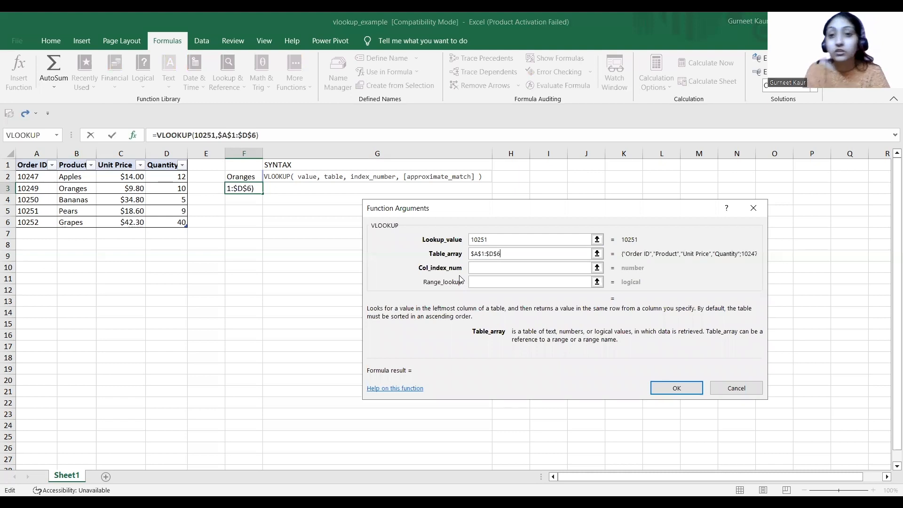
- Set the column index to 4 and the range lookup to FALSE, and complete the VLOOKUP in F3
click(493, 268)
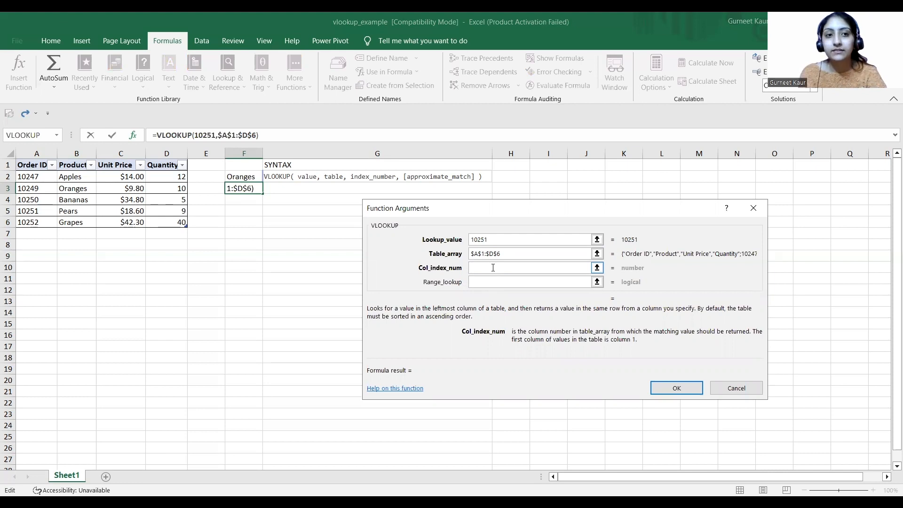
text(4)
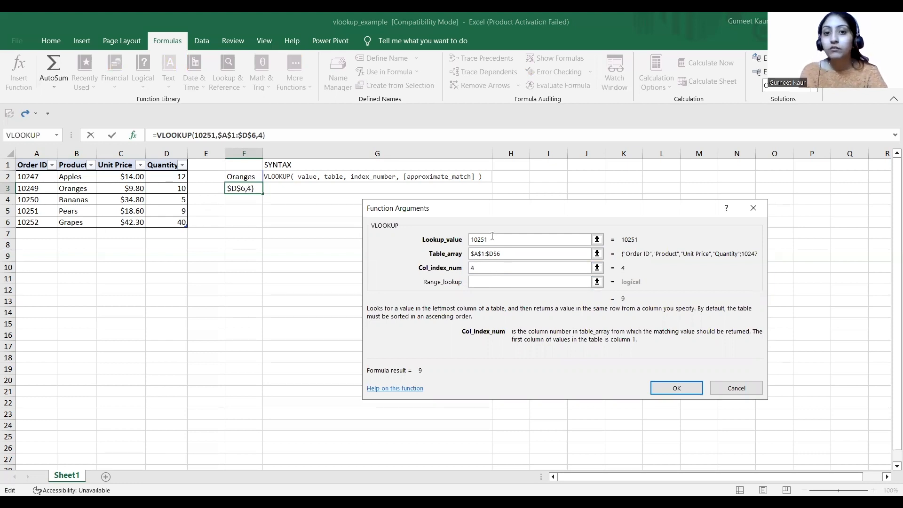
click(479, 280)
text(FALSE)
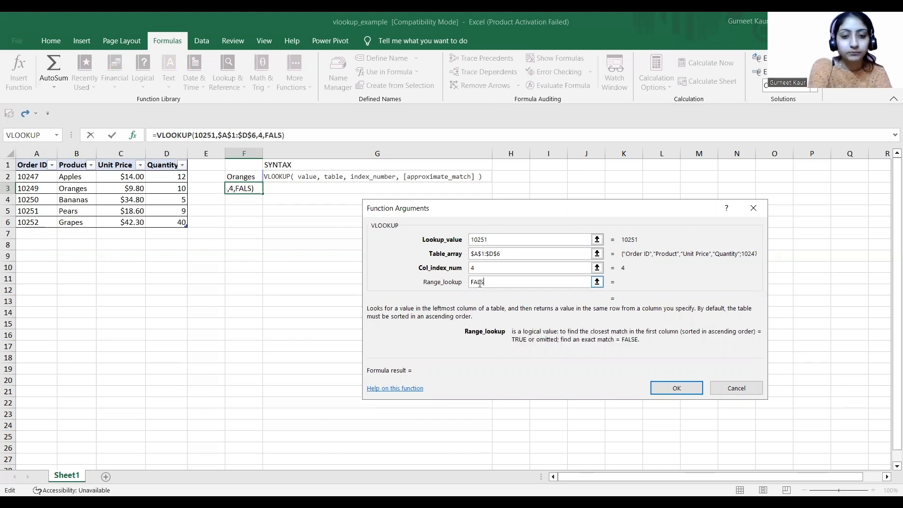
click(666, 386)
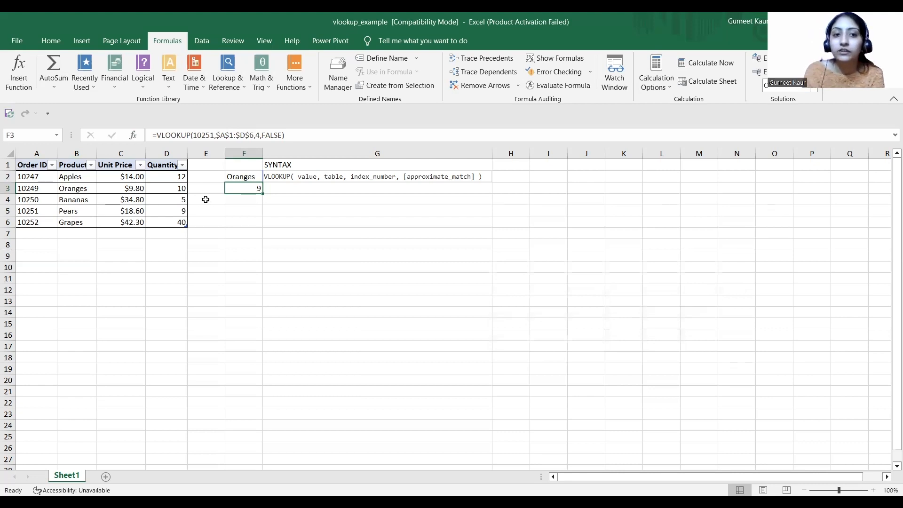
- Insert a VLOOKUP function in cell F4 with an unlisted order ID between those of Apples and Oranges as the lookup value
click(250, 199)
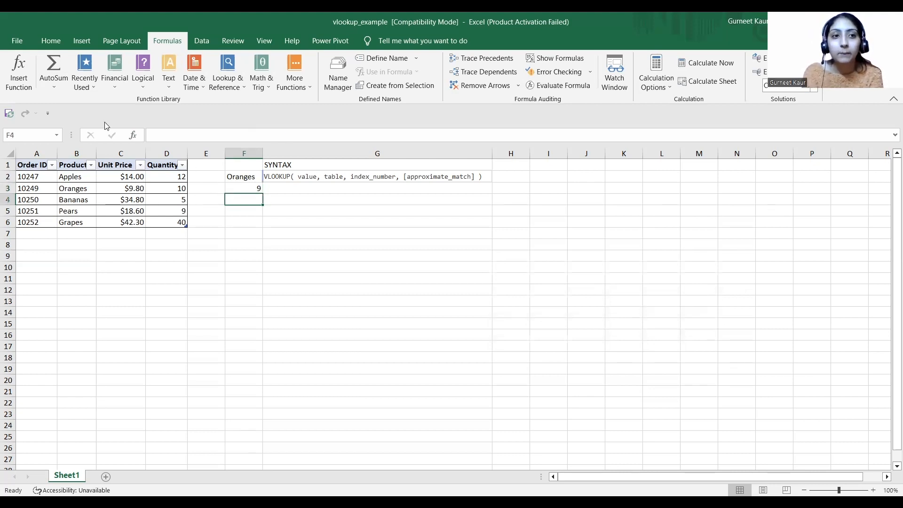
click(26, 74)
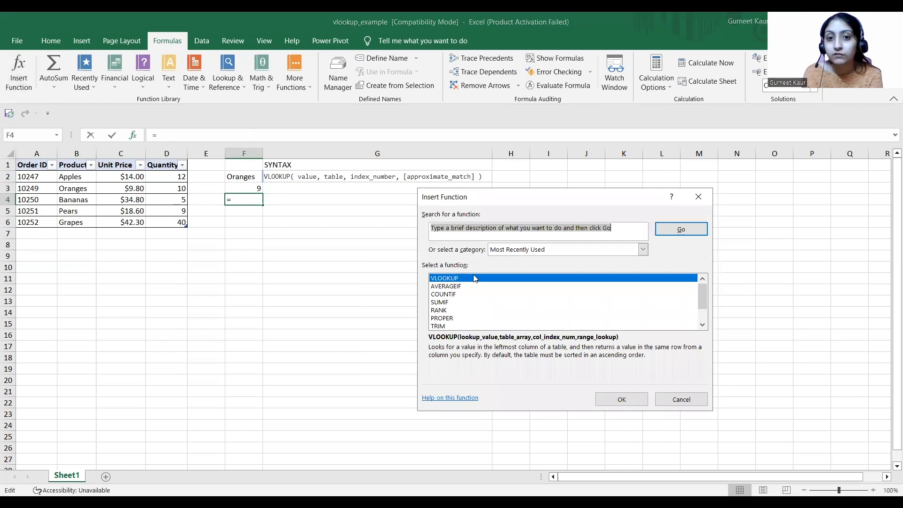
click(474, 278)
double_click(474, 278)
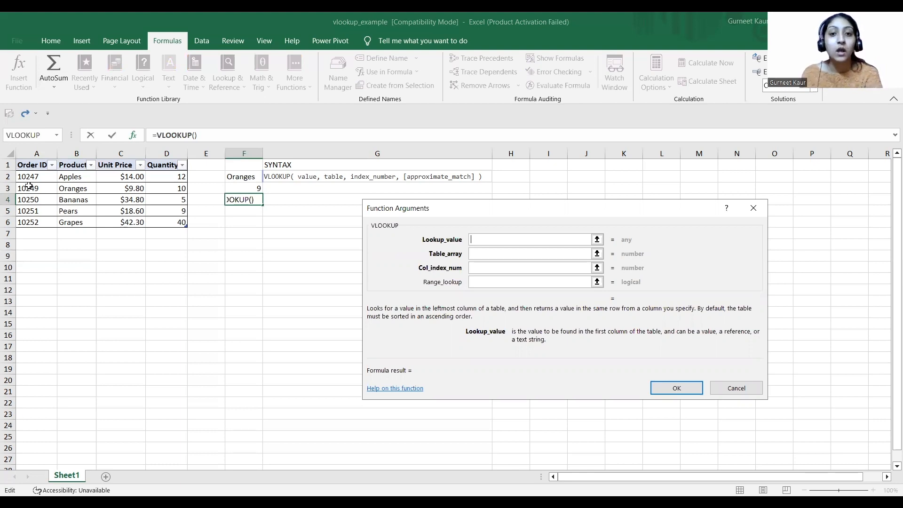
text(1)
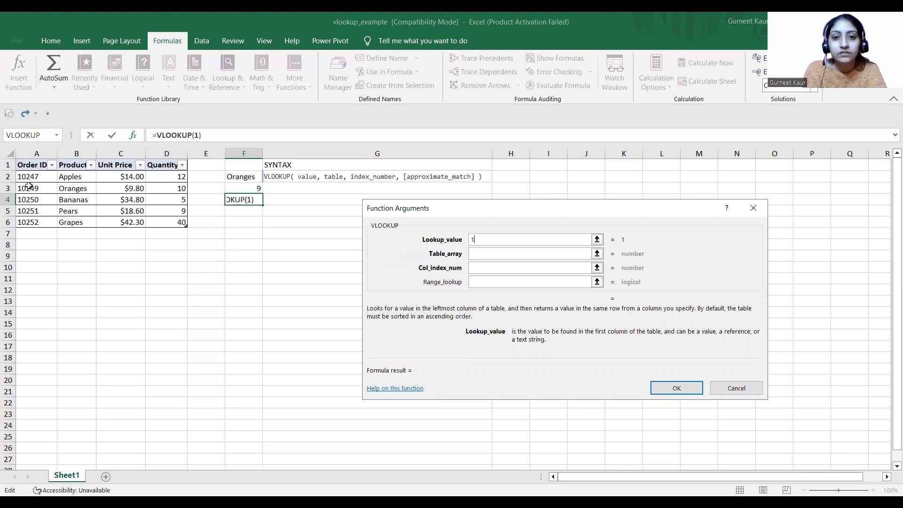
text(02)
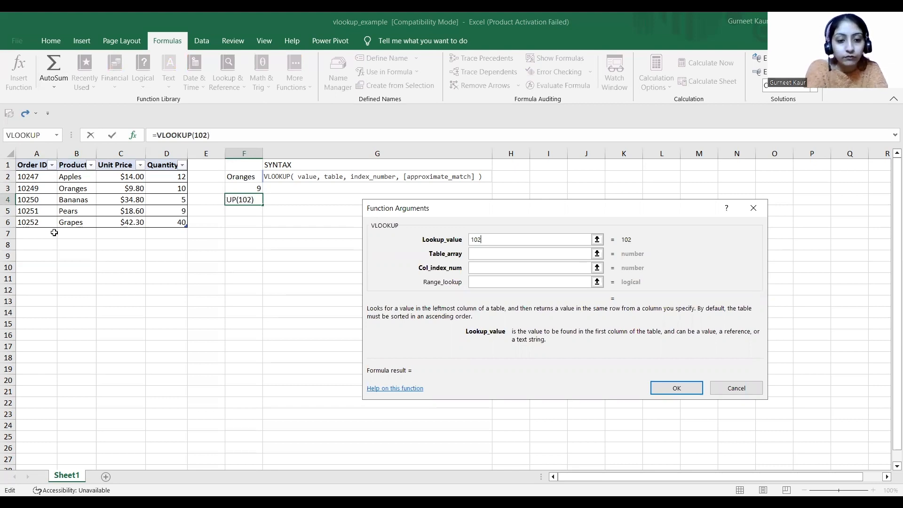
text(48)
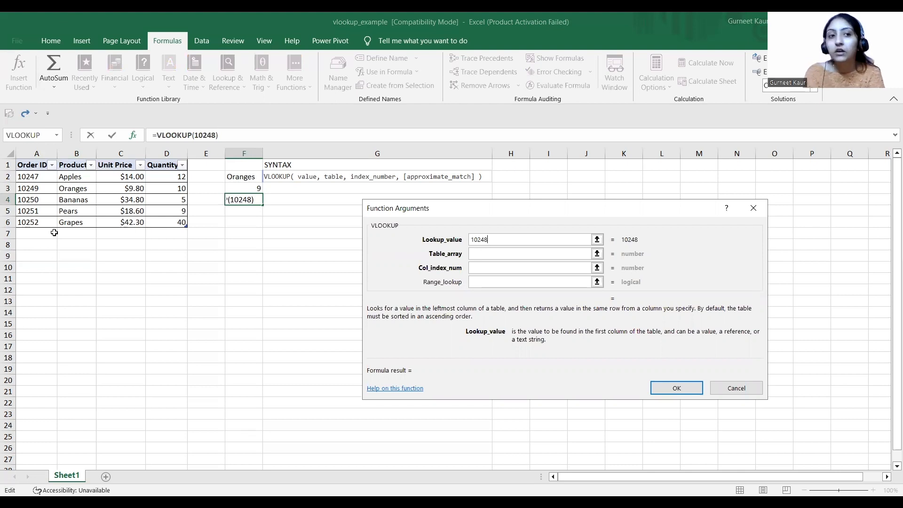
- Set the table array of the VLOOKUP in F4 to the absolute range $A$1:$D$6
click(488, 252)
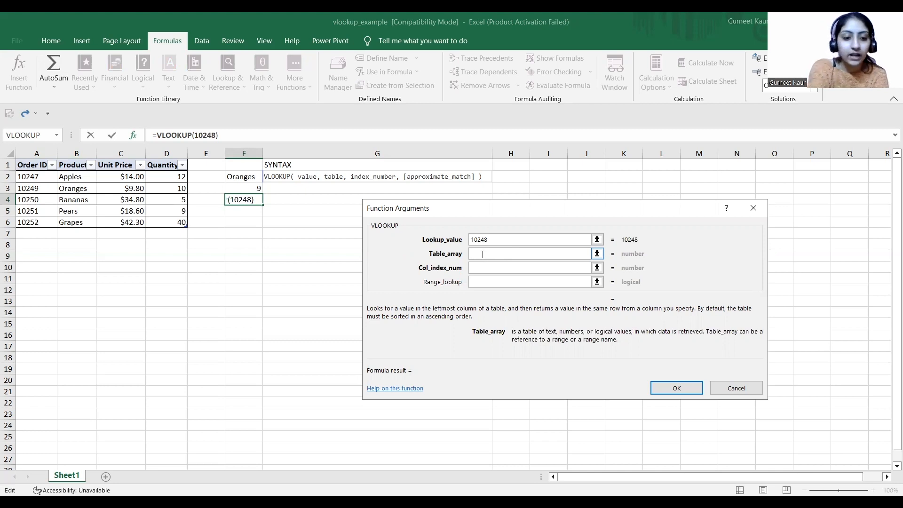
text($A)
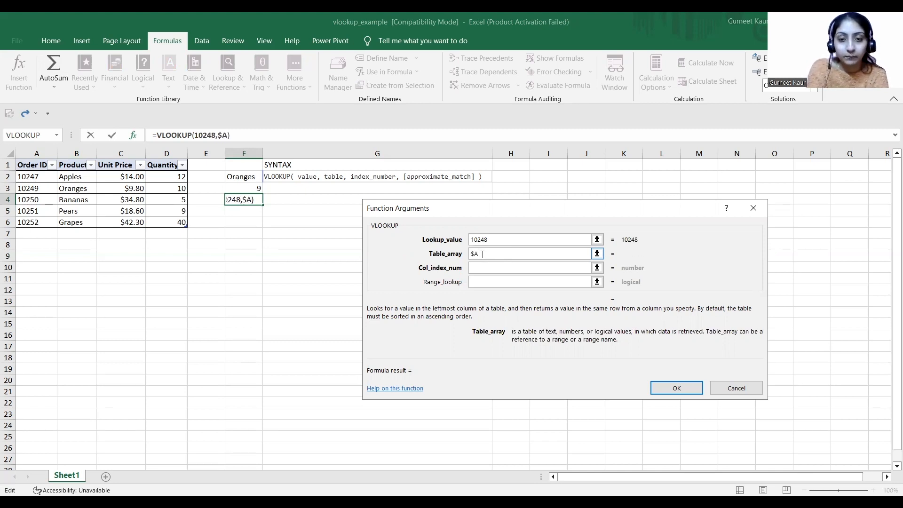
text($1)
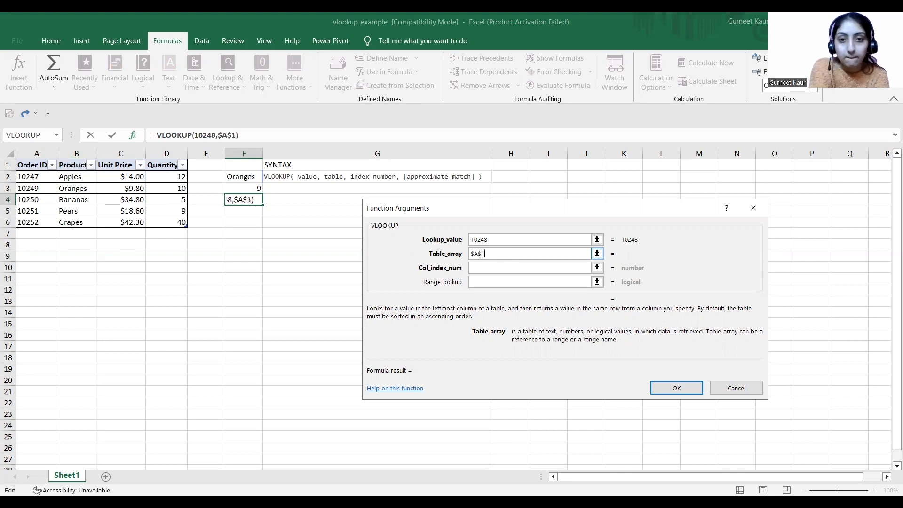
text(:)
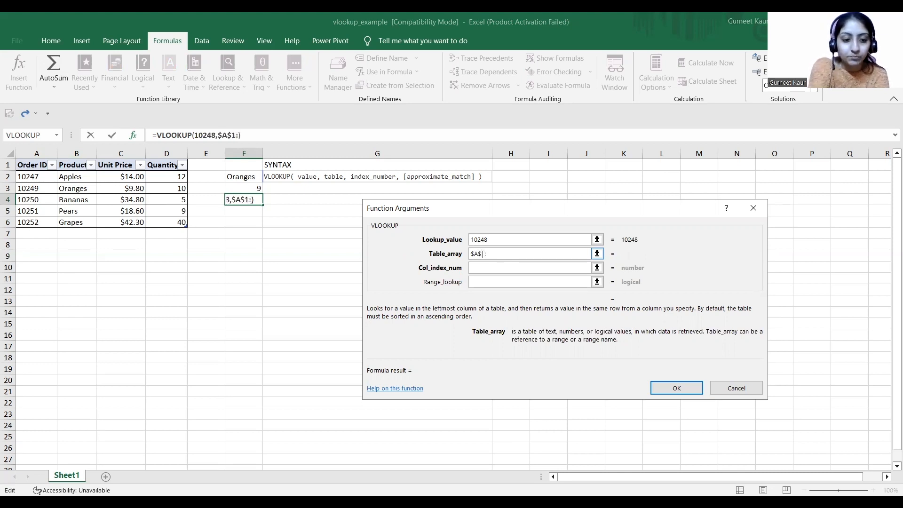
text($D)
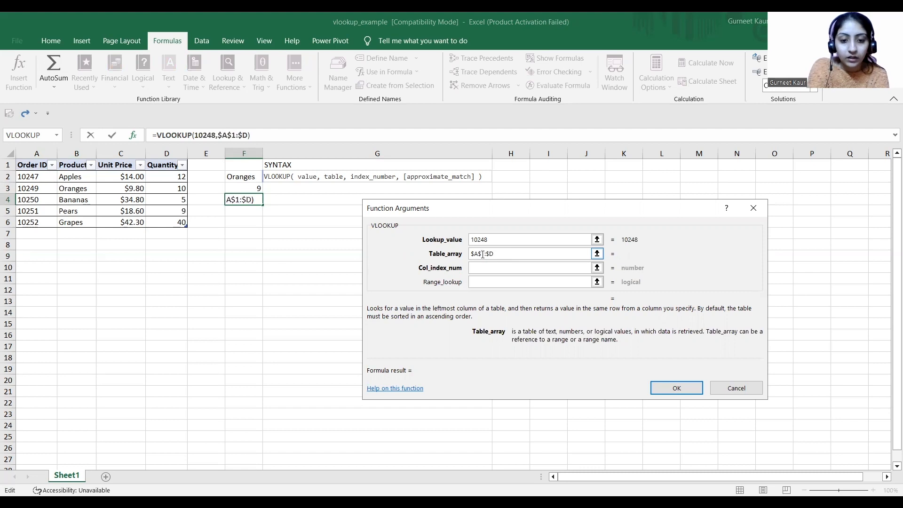
text($)
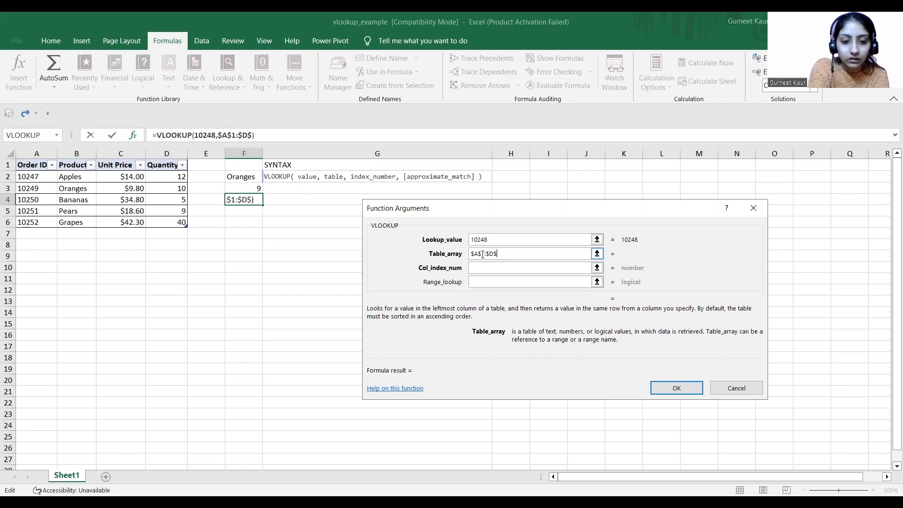
text(6)
- Set the column index to 2 and the range lookup to FALSE, and complete the VLOOKUP in F4
click(485, 268)
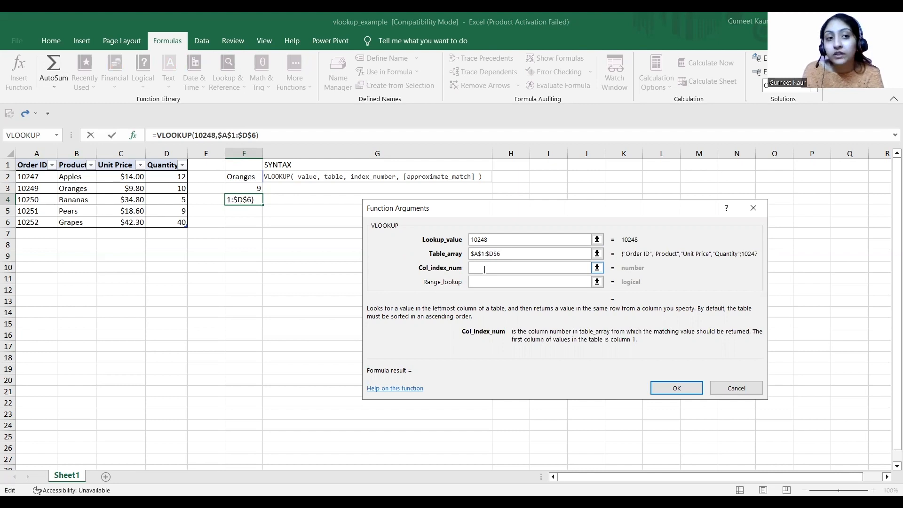
text(2)
click(484, 281)
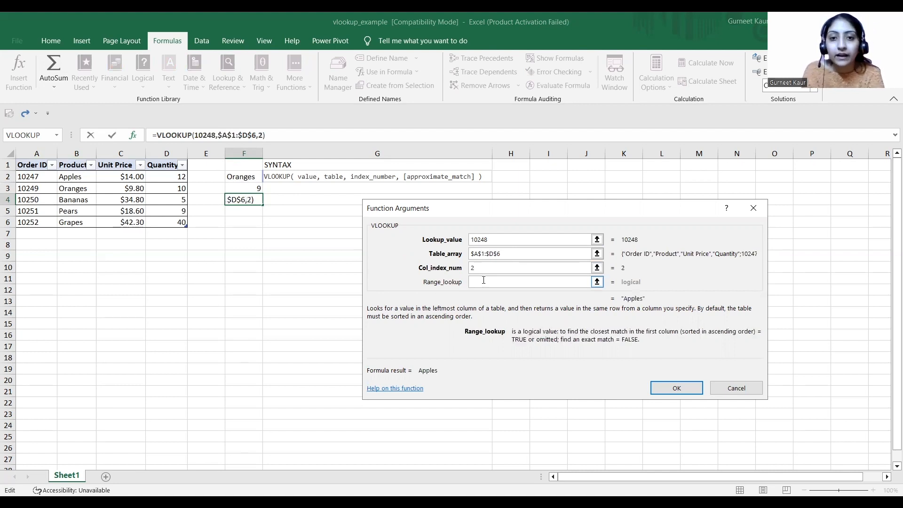
text(FALSE)
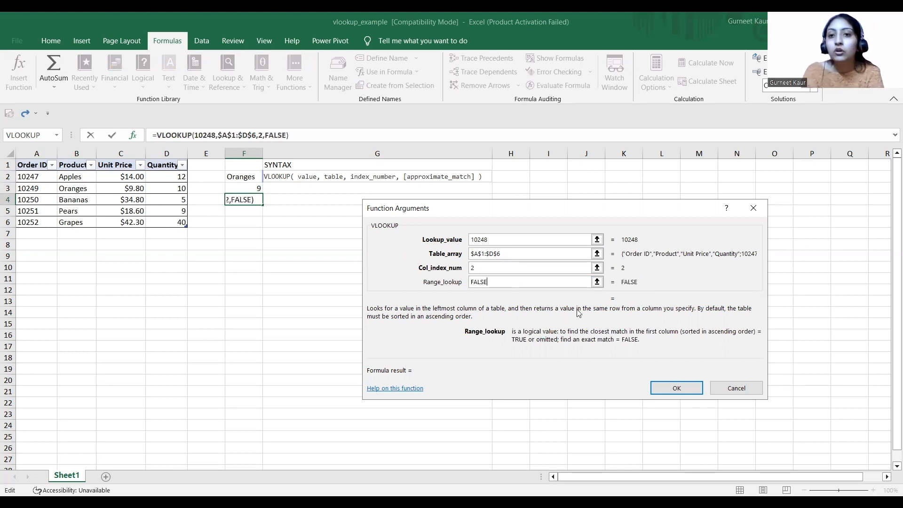
click(677, 388)
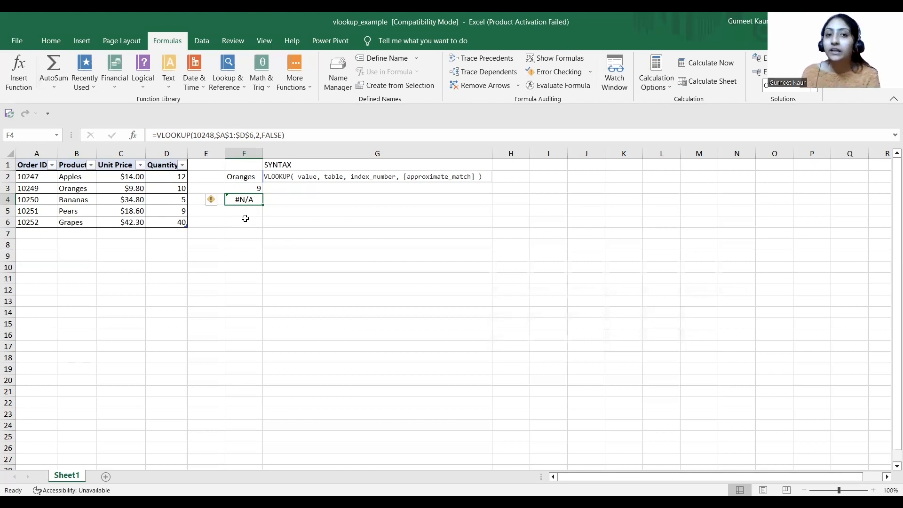
- Change the range lookup argument in F4's VLOOKUP formula to TRUE for an approximate match
click(281, 135)
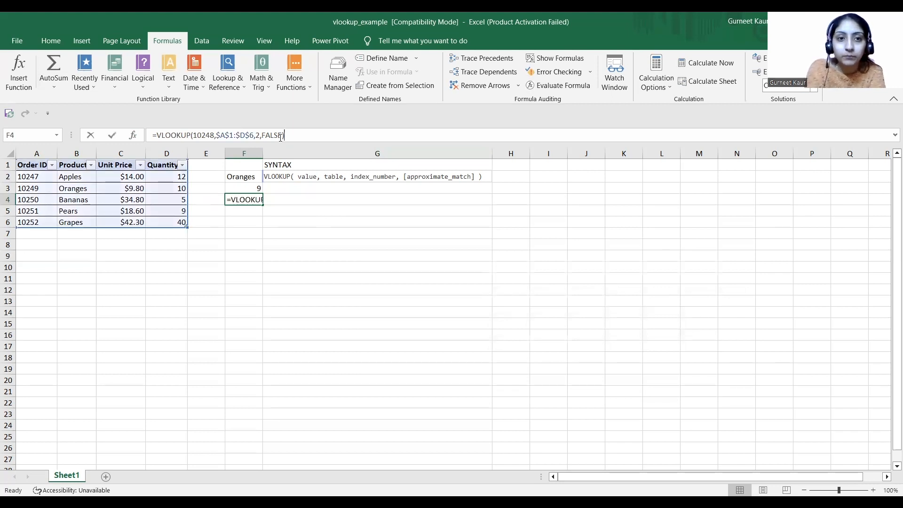
key(BackSpace)
key(BackSpace)
key(BackSpace)
key(BackSpace)
key(BackSpace)
text(TRUE)
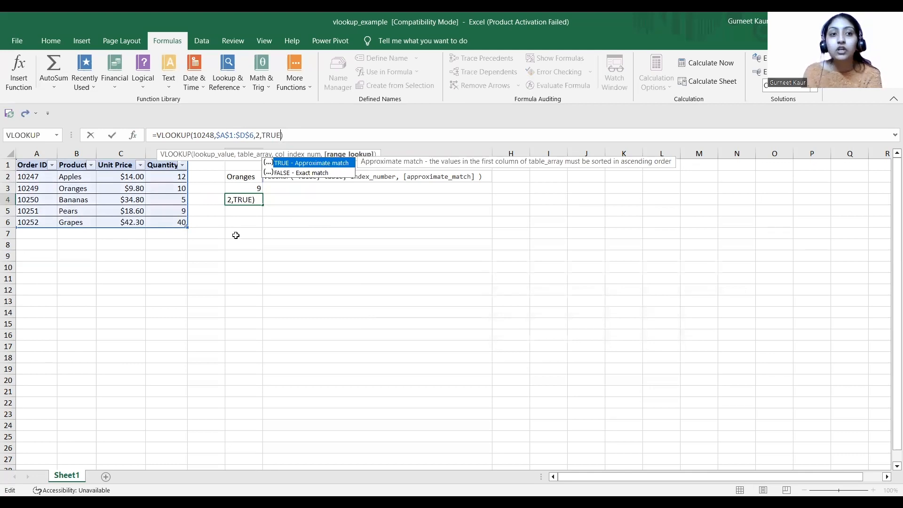
key(Return)
- Set the range lookup argument in F4's VLOOKUP formula back to FALSE for an exact match
click(245, 199)
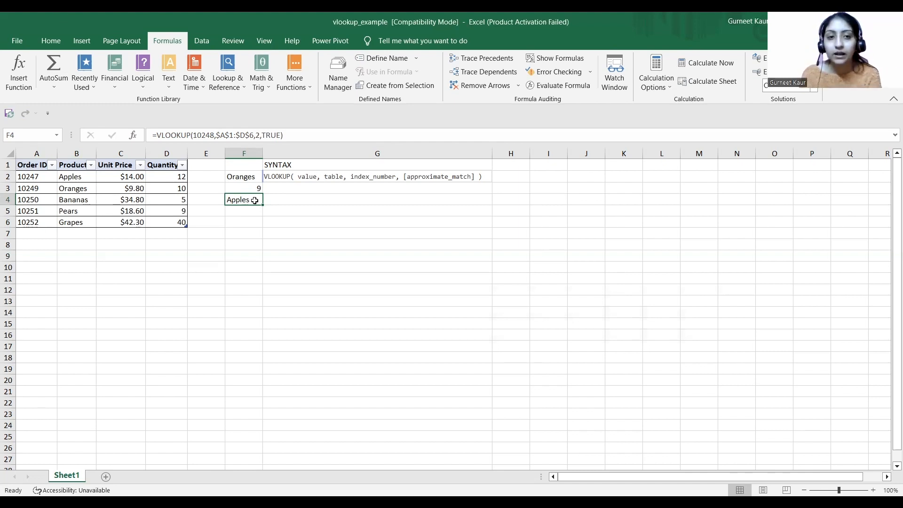
click(276, 135)
drag(276, 135, 262, 135)
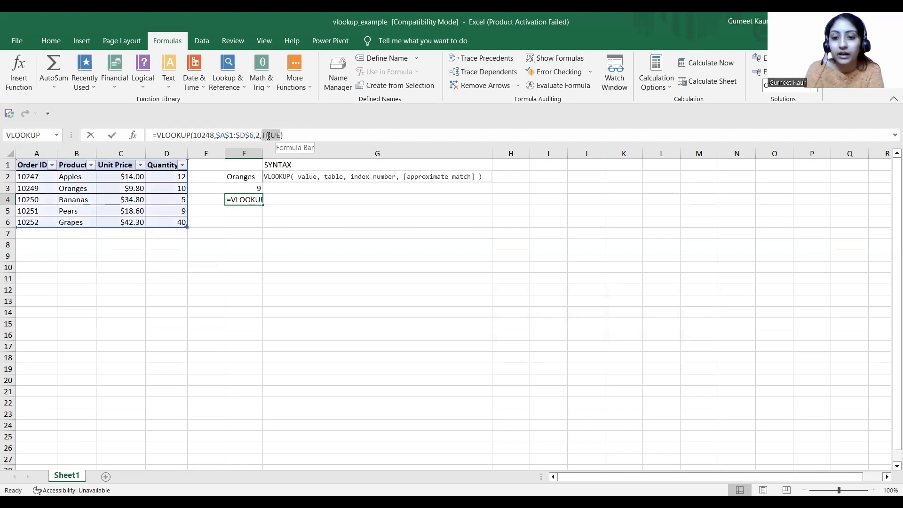
text(FALSE)
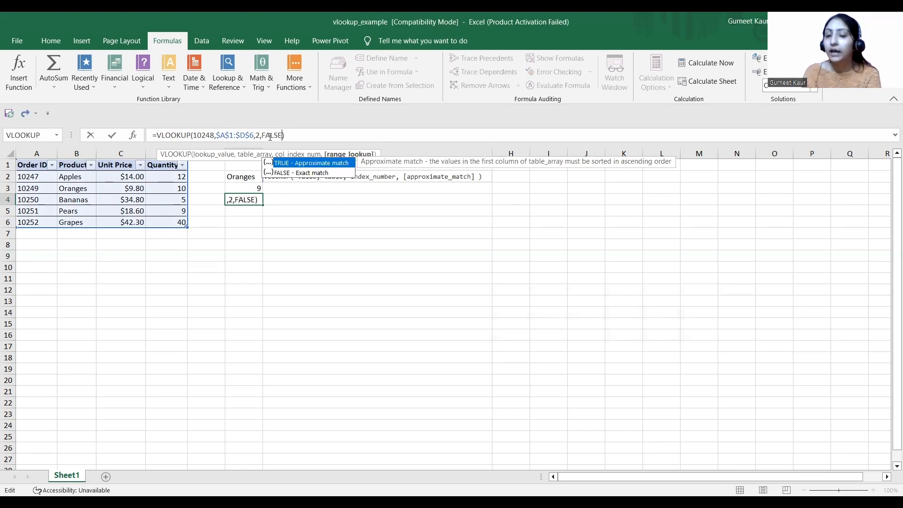
key(Return)
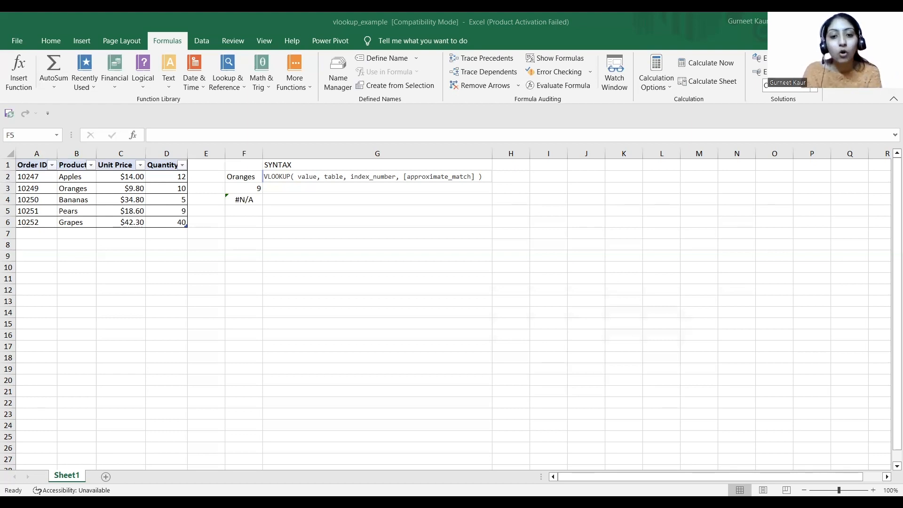
click(254, 210)
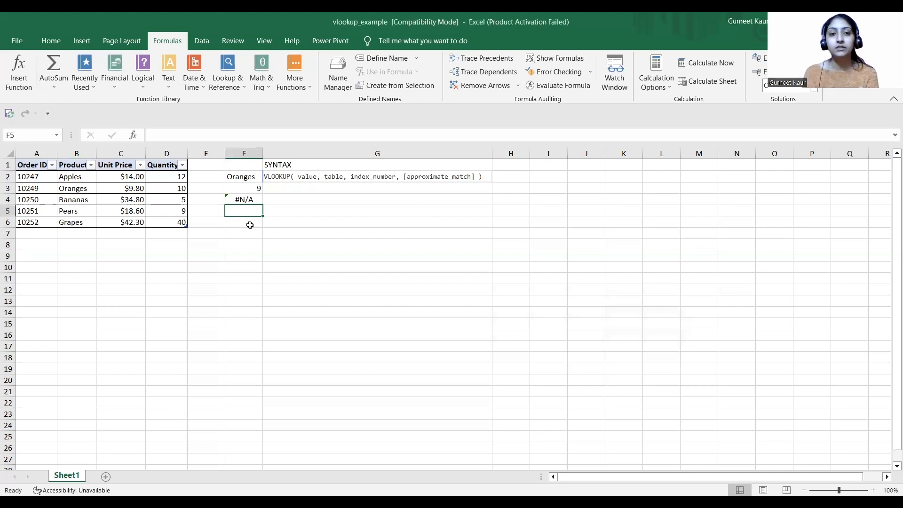